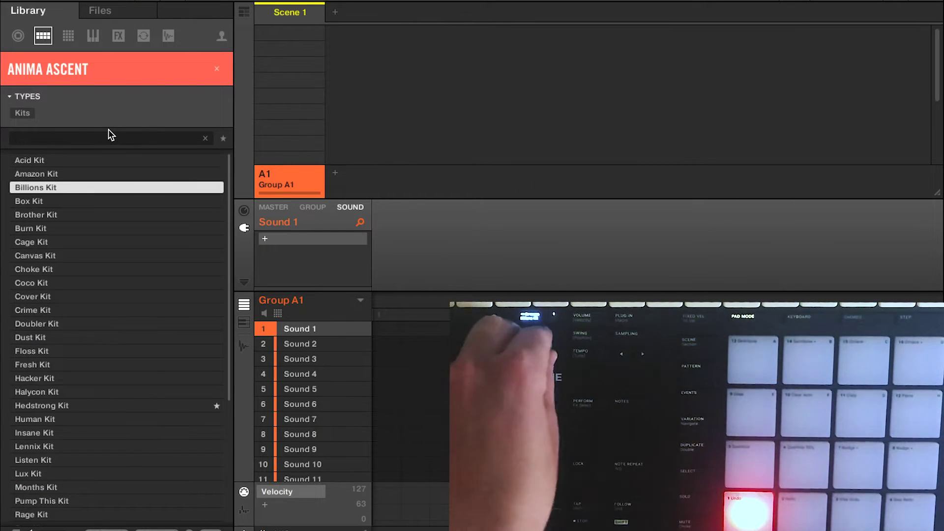
# Step through the Anima Ascent kits, auditioning Cage Kit and Canvas Kit, stopping on Human Kit.
pyautogui.press('Down')
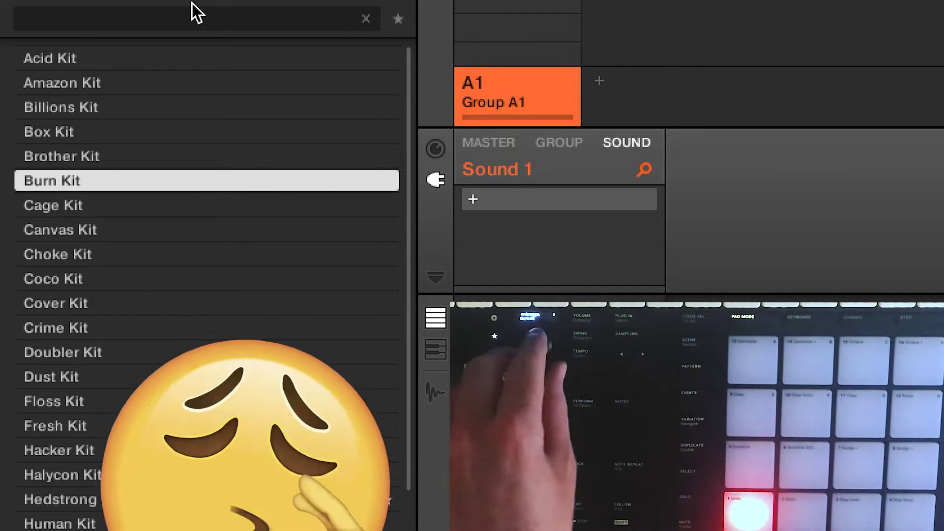
pyautogui.press('Down')
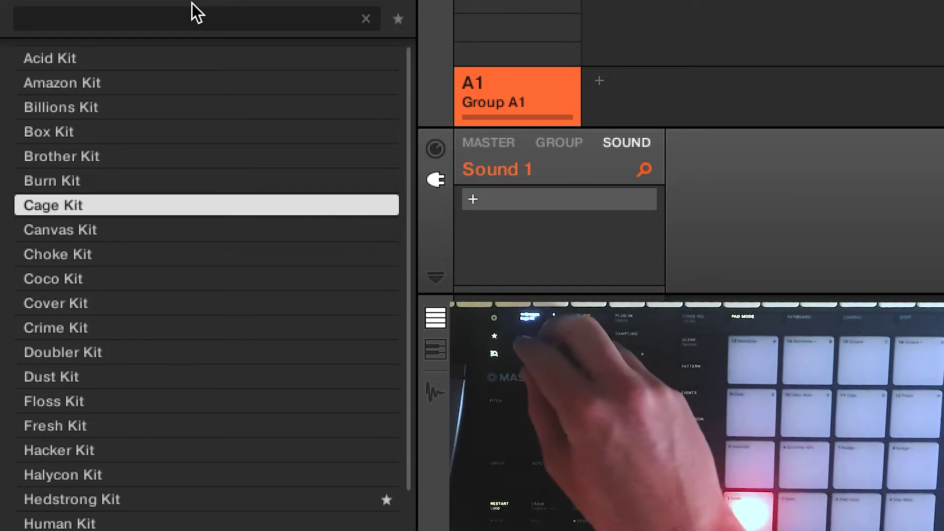
pyautogui.press('Down')
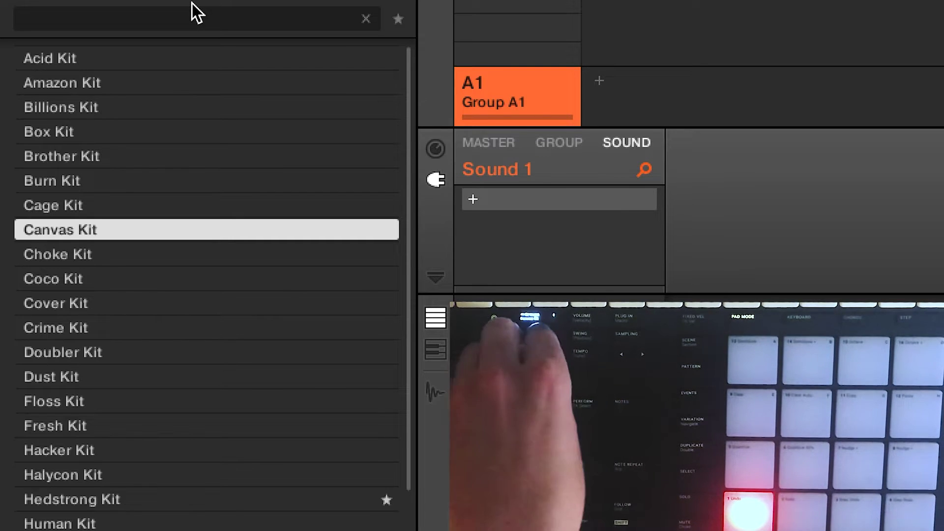
pyautogui.press('Down')
pyautogui.press('Down')
pyautogui.press('Down')
pyautogui.press('Down')
pyautogui.press('Down')
pyautogui.press('Down')
pyautogui.press('Down')
pyautogui.press('Down')
pyautogui.press('Down')
pyautogui.press('Down')
pyautogui.press('Down')
pyautogui.press('Down')
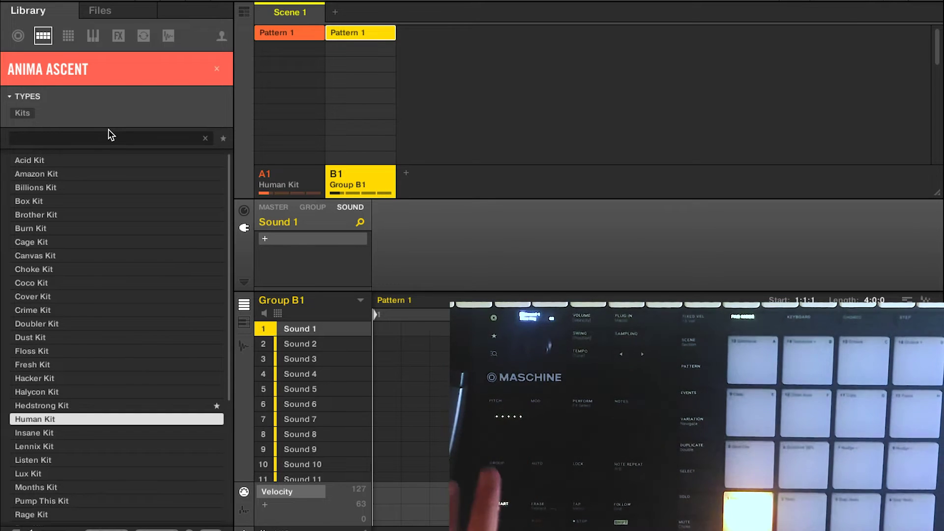
# Filter the instrument library to Massive Piano / Keys presets from the Anima Ascent bank.
pyautogui.click(216, 69)
pyautogui.click(217, 69)
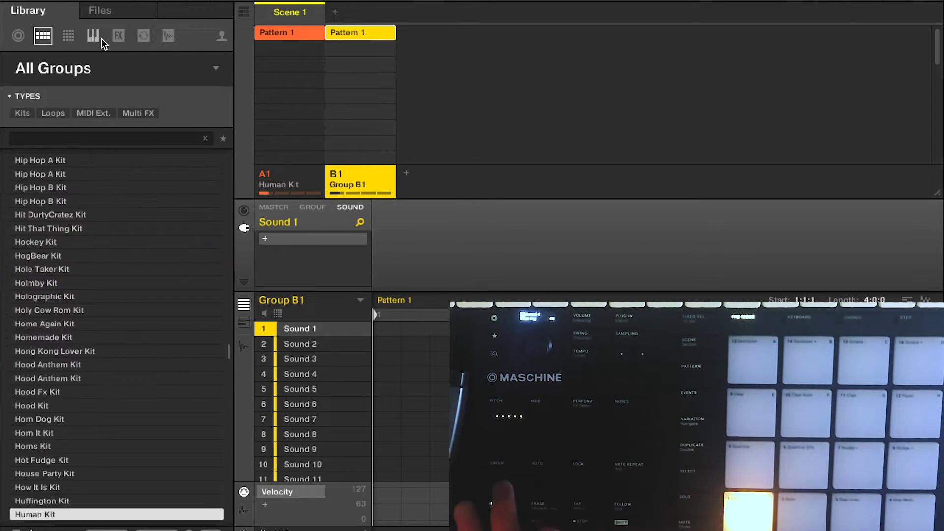
pyautogui.click(95, 37)
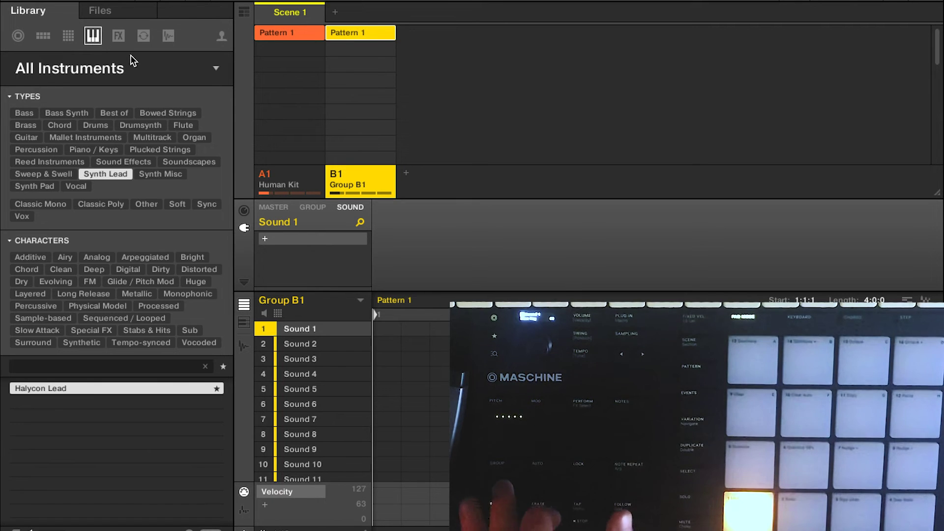
pyautogui.click(109, 150)
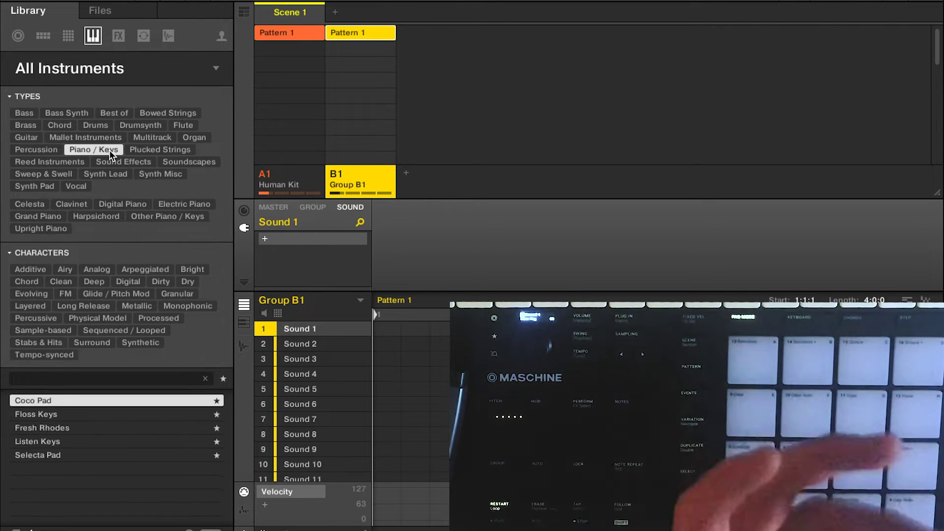
pyautogui.click(119, 78)
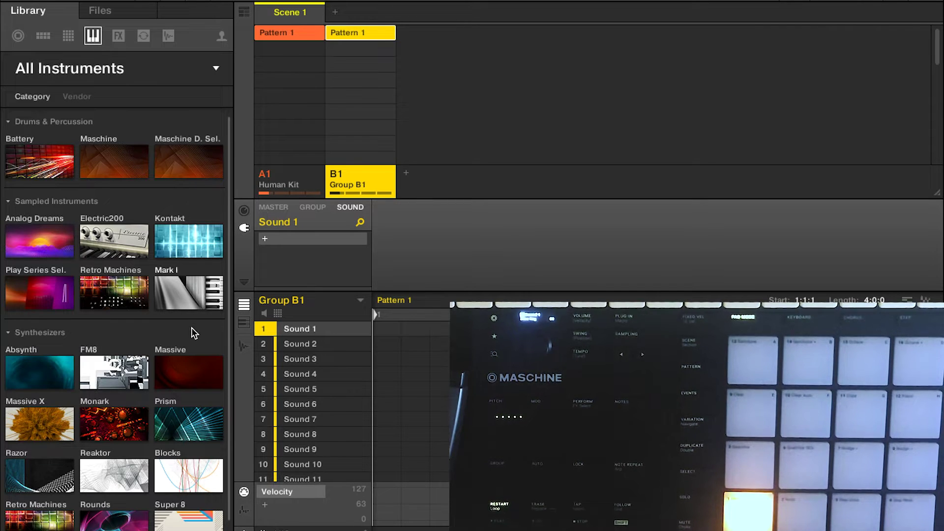
pyautogui.click(188, 371)
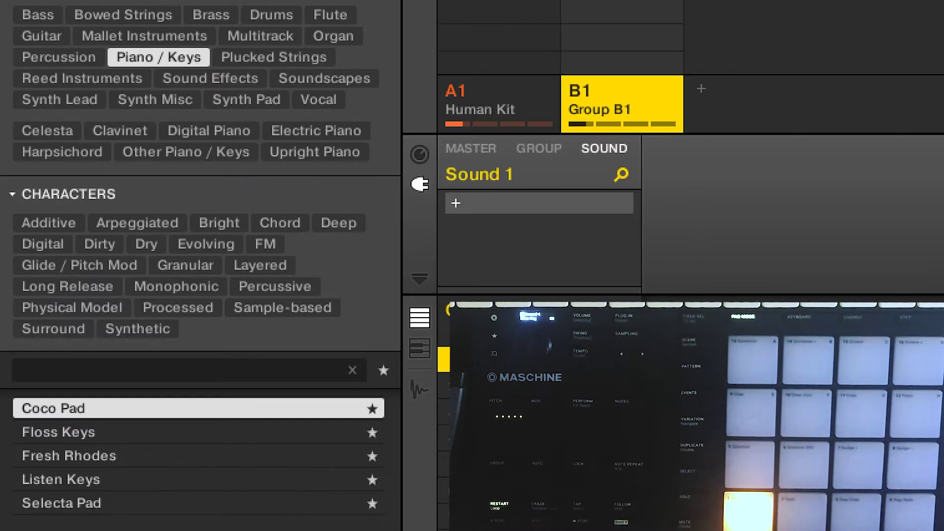
pyautogui.click(30, 93)
pyautogui.click(69, 31)
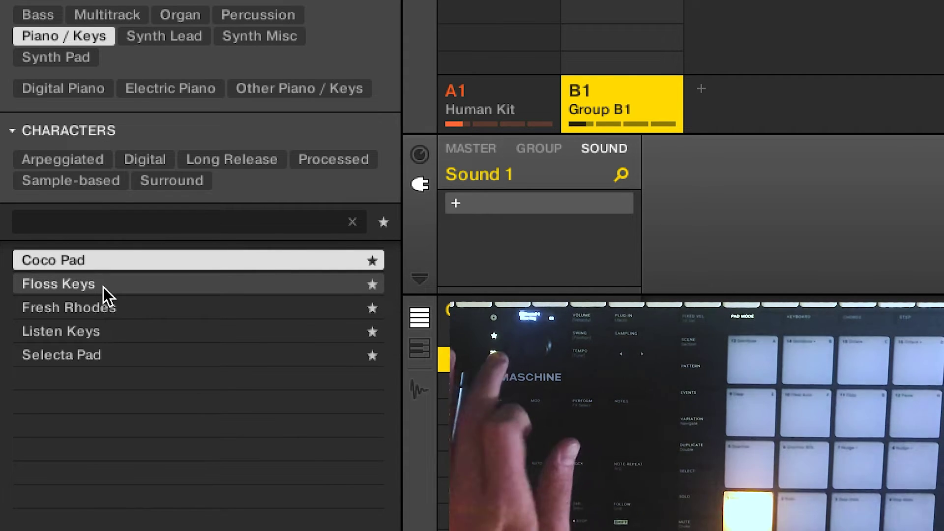
# Audition the Floss Keys and Fresh Rhodes presets, settling on Listen Keys.
pyautogui.click(104, 287)
pyautogui.press('Down')
pyautogui.press('Down')
pyautogui.press('Down')
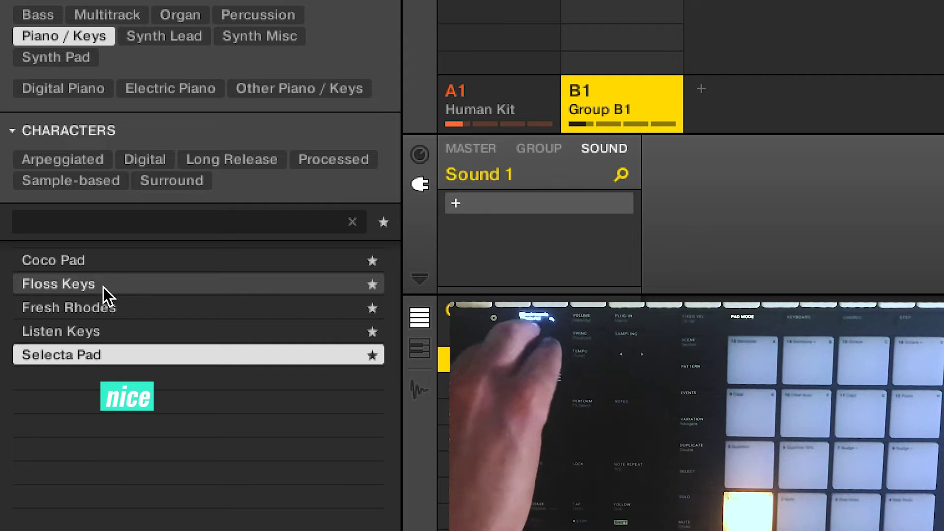
pyautogui.press('Up')
pyautogui.press('Up')
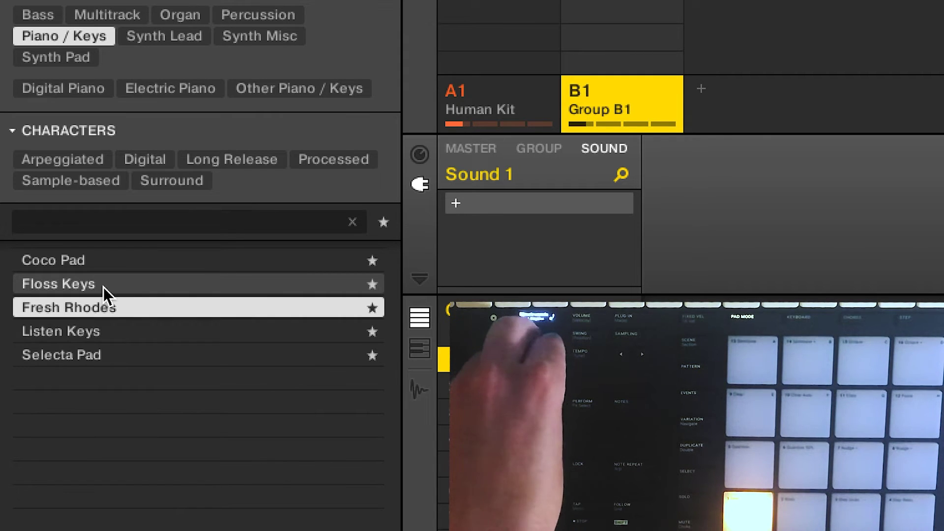
pyautogui.press('Up')
pyautogui.press('Down')
pyautogui.press('Down')
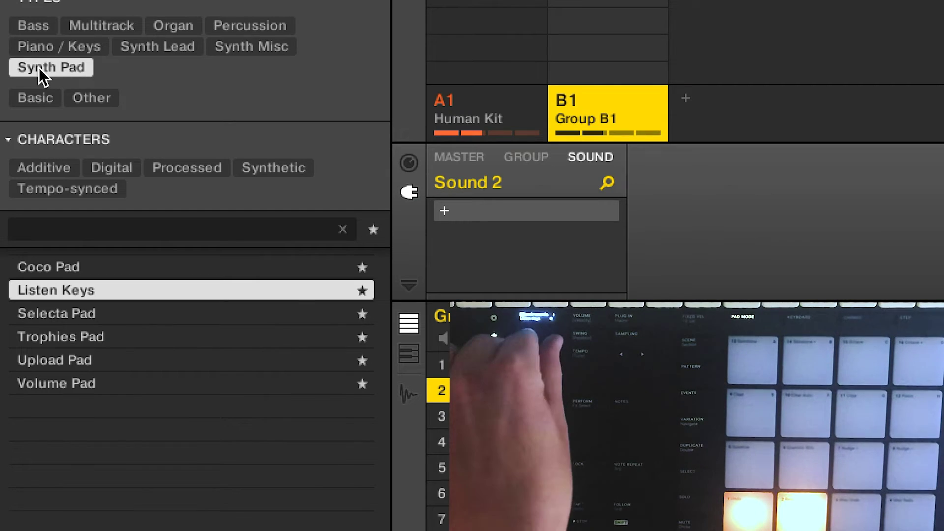
# Audition the synth pad presets such as Selecta Pad, settling on Volume Pad.
pyautogui.press('Down')
pyautogui.press('Down')
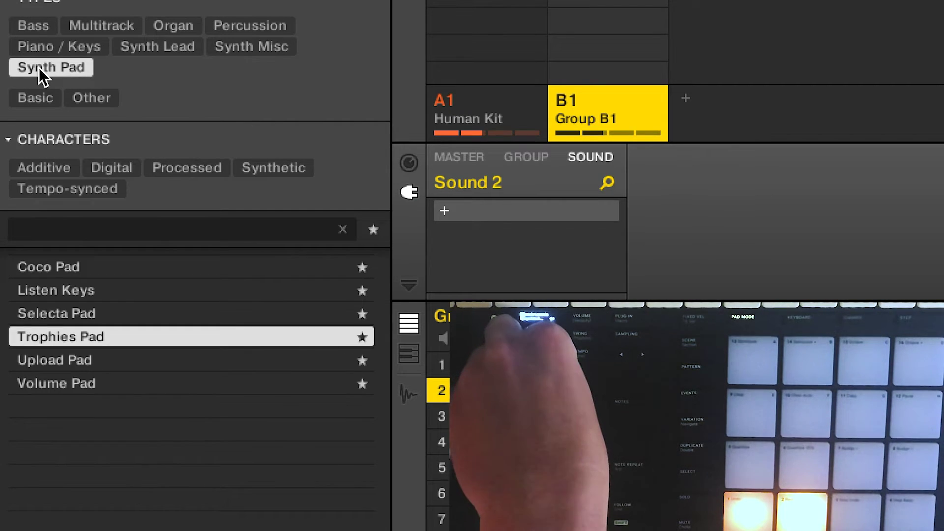
pyautogui.press('Down')
pyautogui.press('Down')
pyautogui.press('Up')
pyautogui.press('Up')
pyautogui.press('Up')
pyautogui.press('Up')
pyautogui.press('Up')
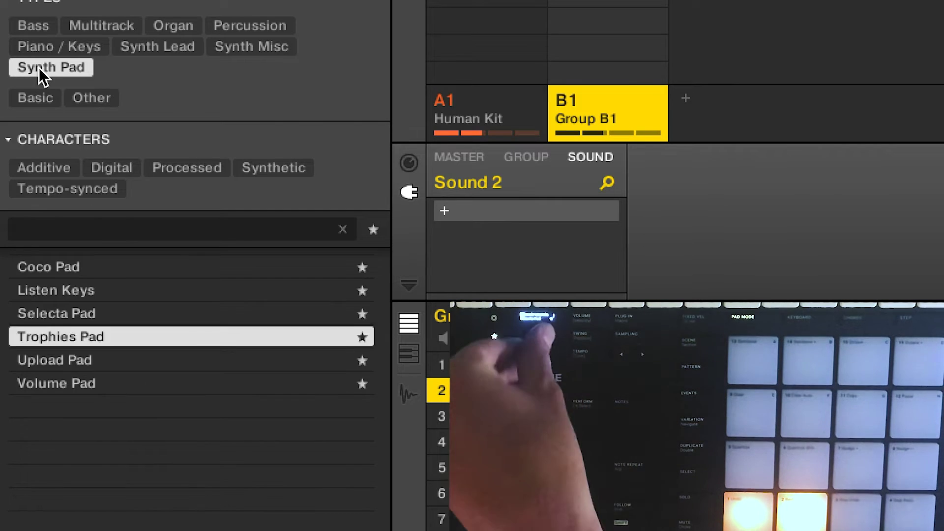
pyautogui.press('Down')
pyautogui.press('Down')
pyautogui.press('Down')
pyautogui.press('Down')
pyautogui.press('Down')
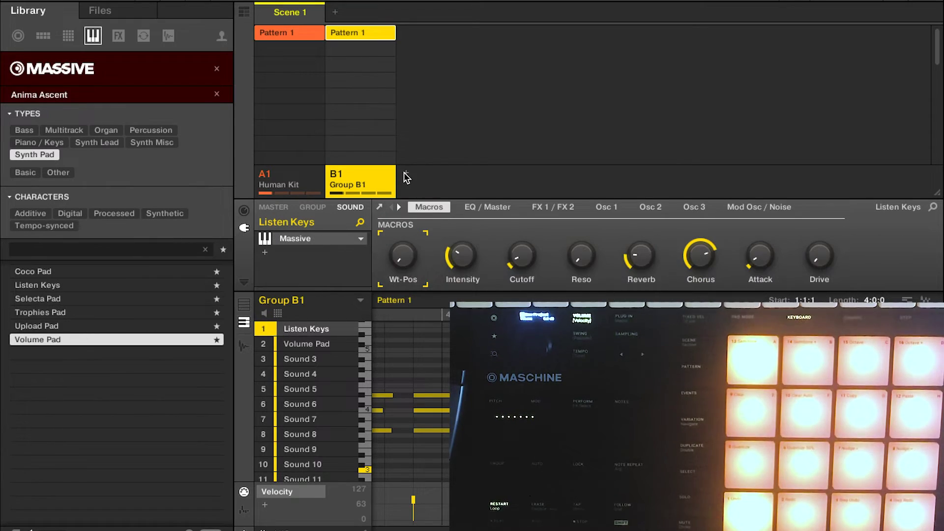
pyautogui.click(406, 176)
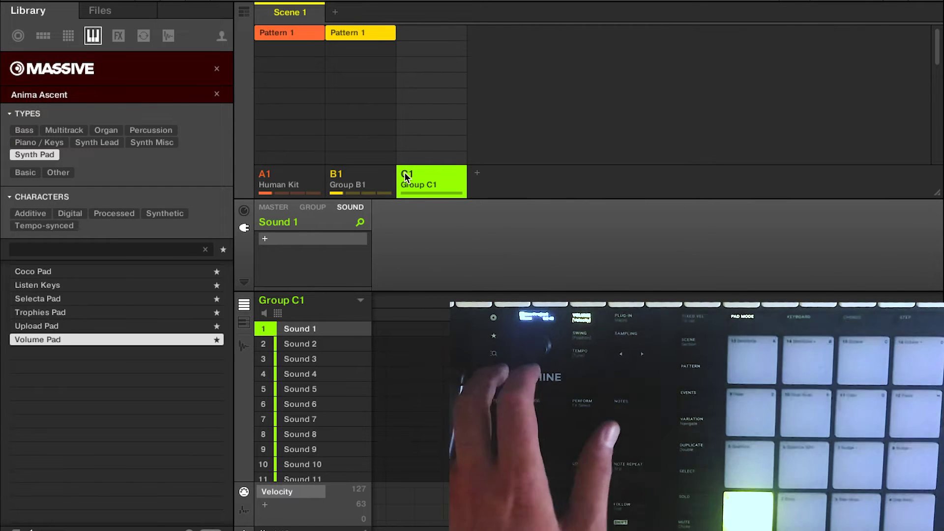
# Switch the preset filter from Synth Pad to Bass, compare Coco Bass and Doubler Bass, and load Doubler Bass.
pyautogui.click(38, 155)
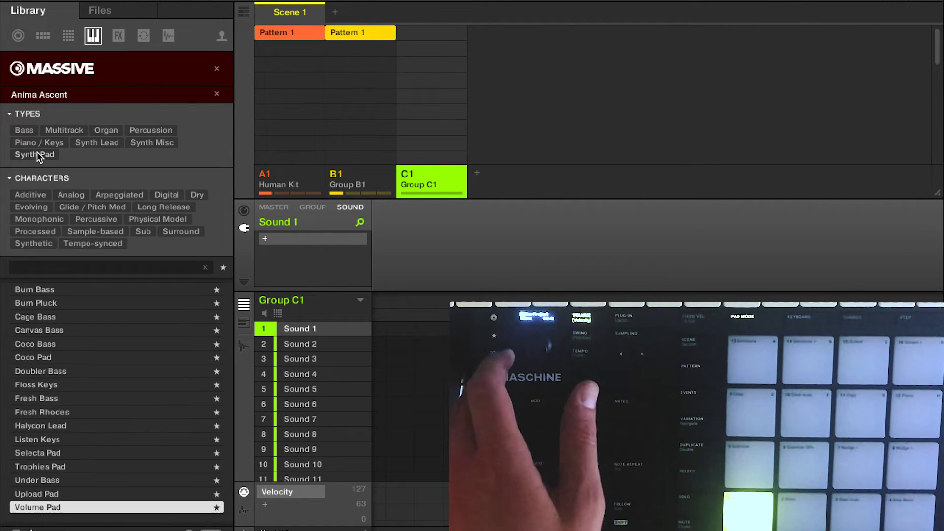
pyautogui.click(25, 131)
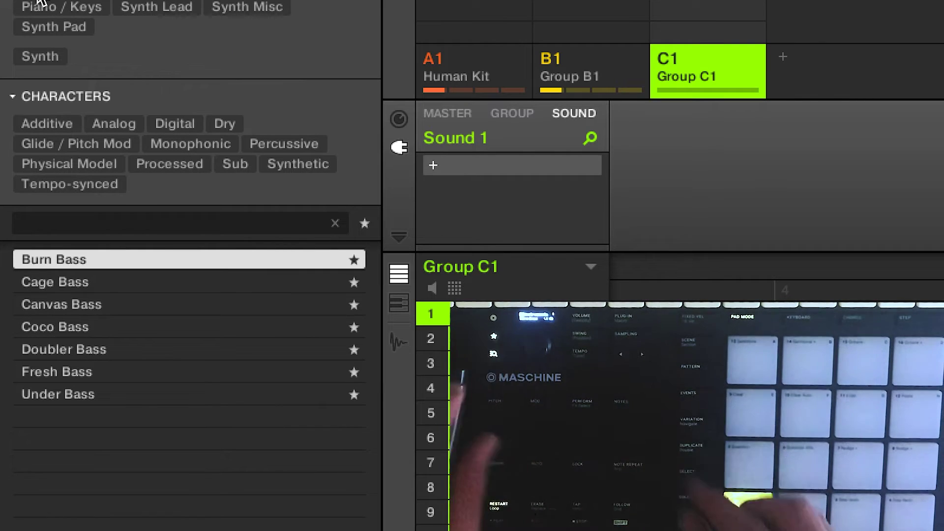
pyautogui.press('Down')
pyautogui.press('Down')
pyautogui.press('Down')
pyautogui.press('Down')
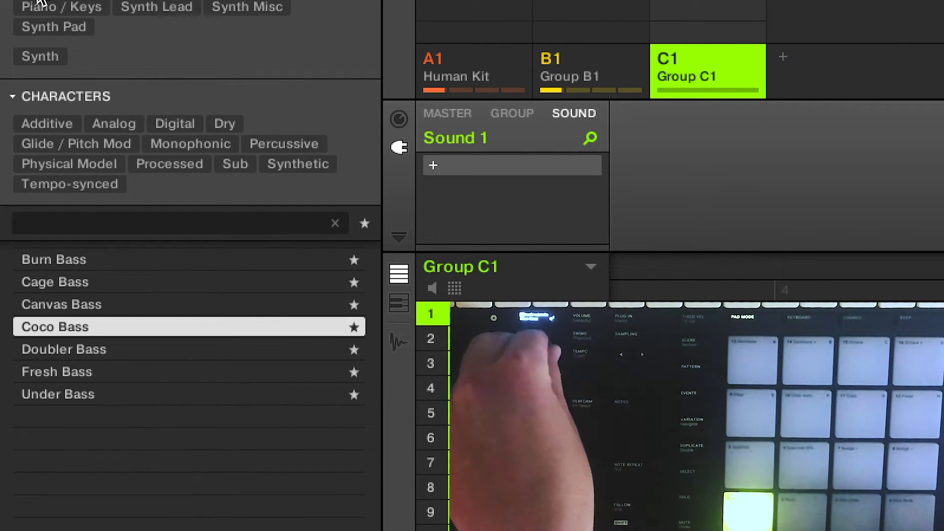
pyautogui.press('Up')
pyautogui.press('Down')
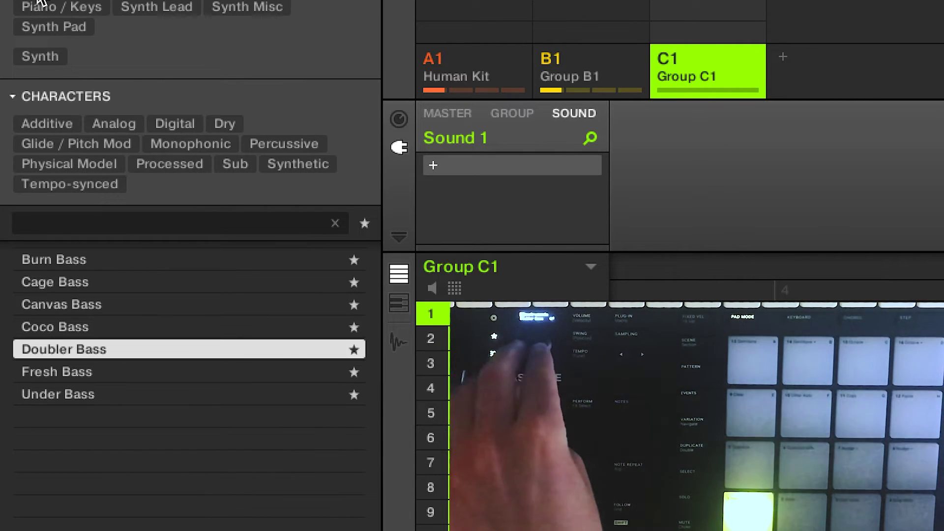
pyautogui.press('Return')
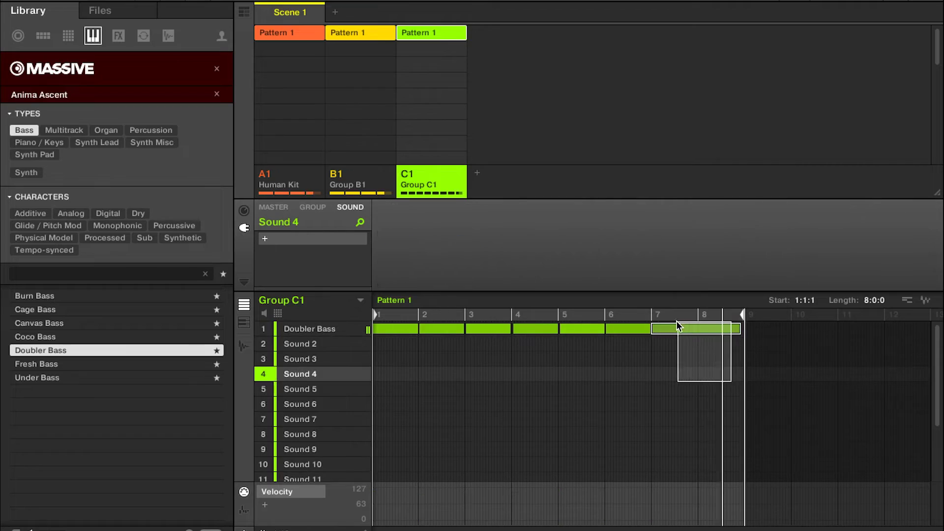
# Copy the Doubler Bass notes from bars 3–4 and paste them into bars 7–8 on the Doubler Bass row.
pyautogui.moveTo(523, 363); pyautogui.dragTo(488, 329)
pyautogui.rightClick(488, 330)
pyautogui.click(517, 393)
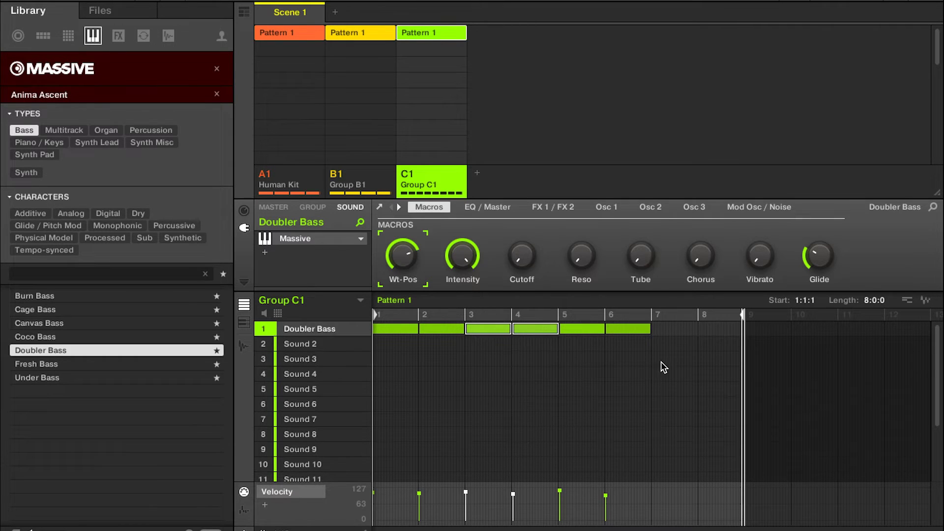
pyautogui.rightClick(654, 333)
pyautogui.click(656, 346)
pyautogui.click(654, 351)
pyautogui.rightClick(654, 351)
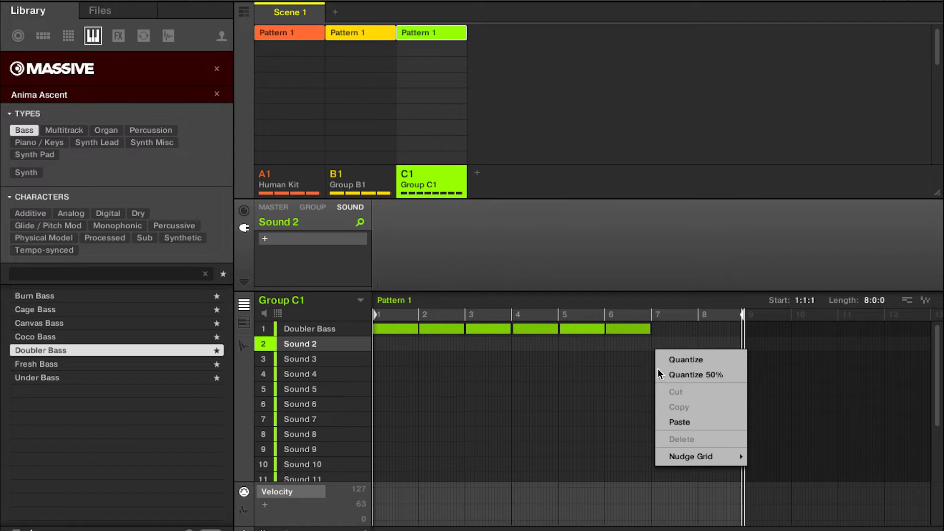
pyautogui.click(683, 424)
pyautogui.moveTo(669, 342); pyautogui.dragTo(666, 331)
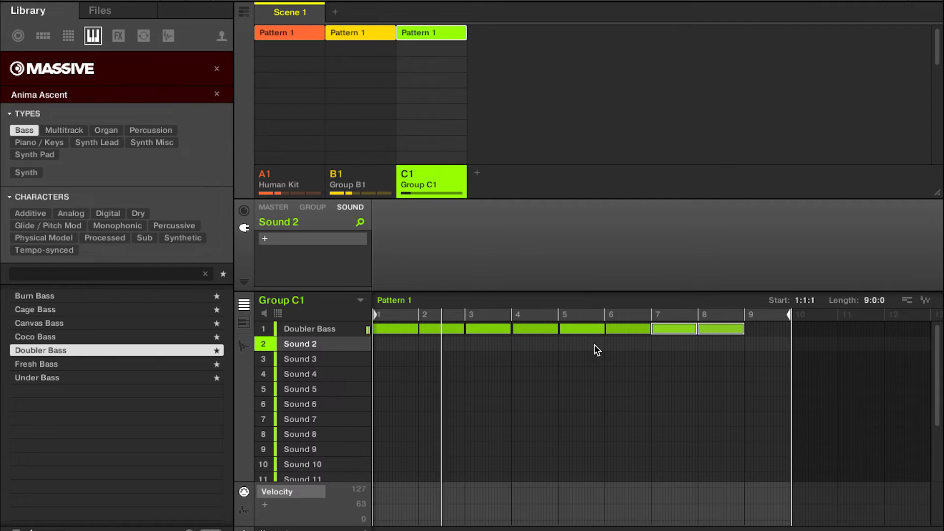
pyautogui.click(312, 328)
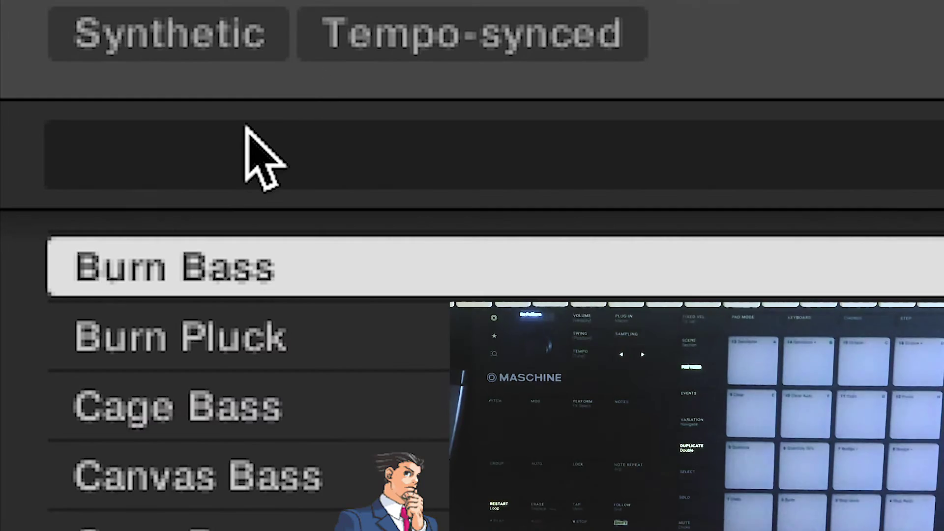
# Search the library for 'pluck' to narrow the presets to Burn Pluck.
pyautogui.write('luck')
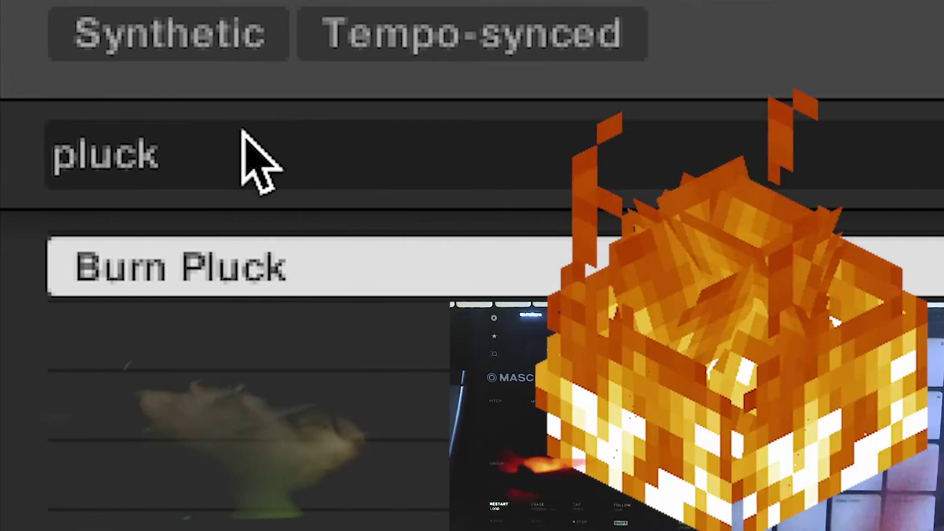